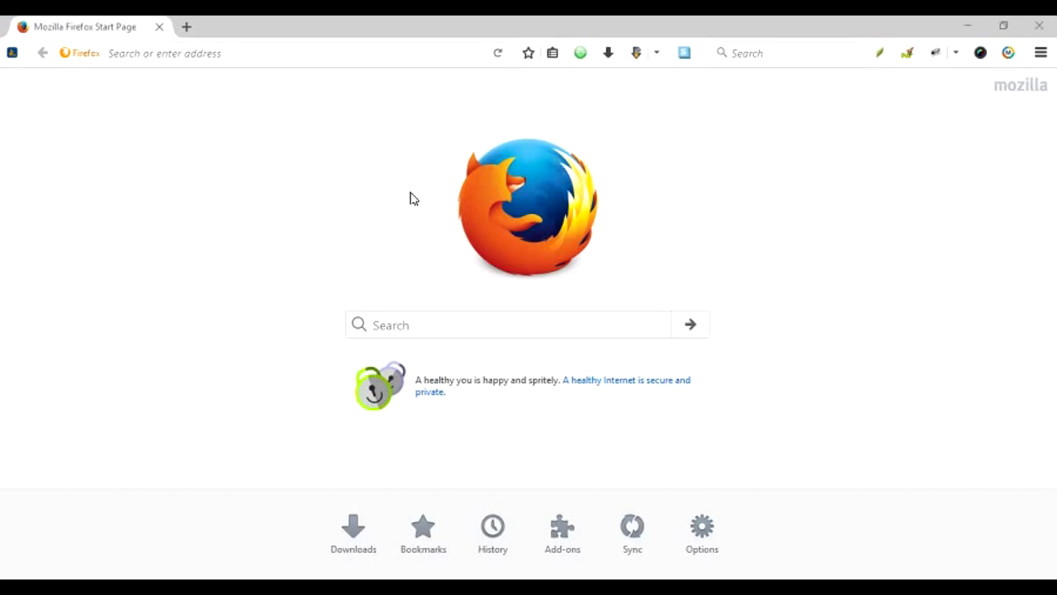
- Open google.com/ncr and dismiss the prompt about switching the default search engine to Google
{"action": "left_click", "coordinate": [183, 52]}
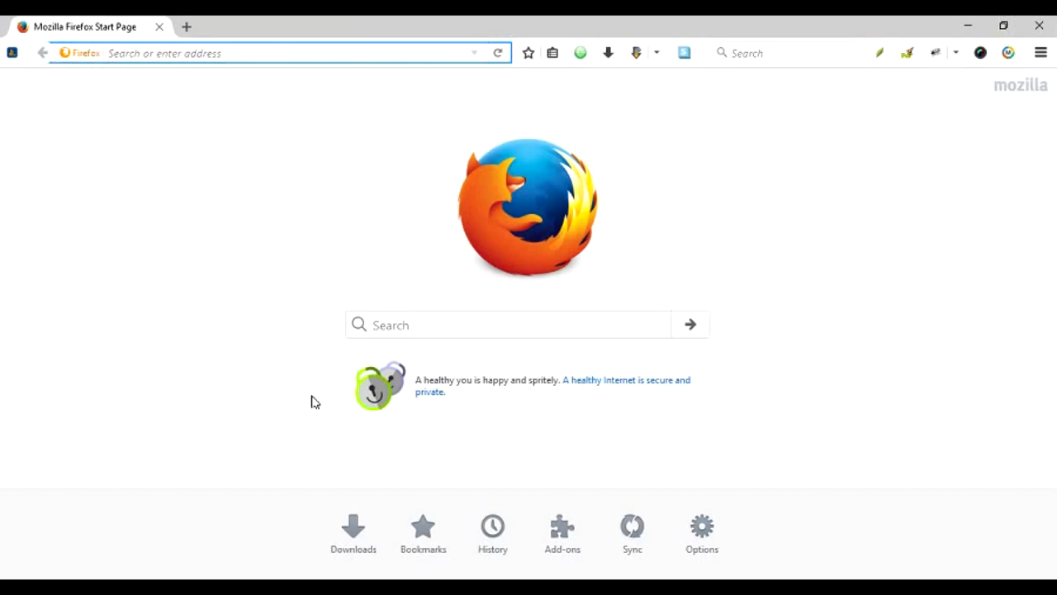
{"action": "type", "text": "goo"}
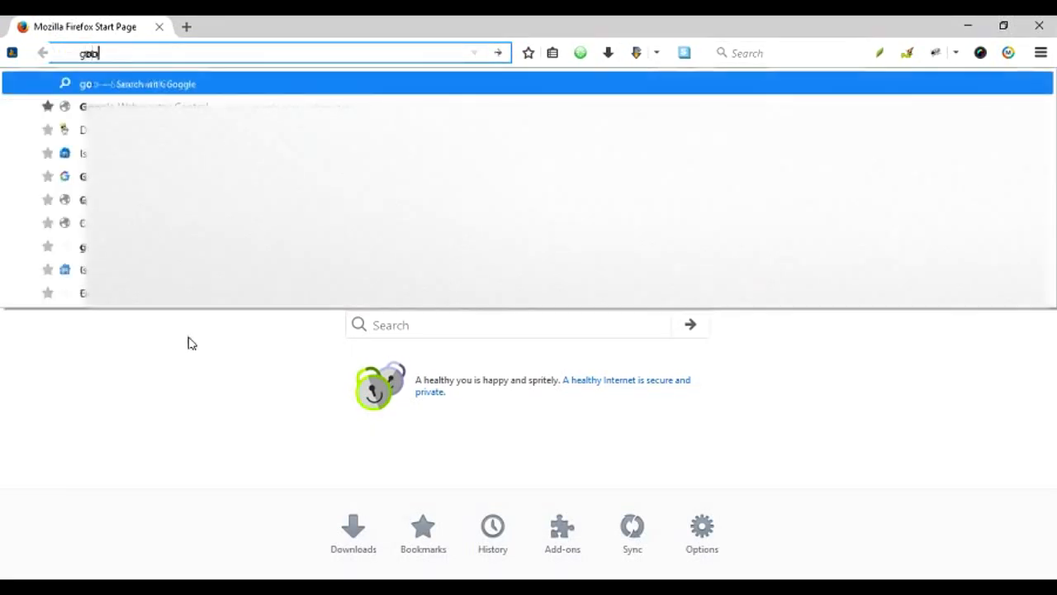
{"action": "type", "text": "gle.com/"}
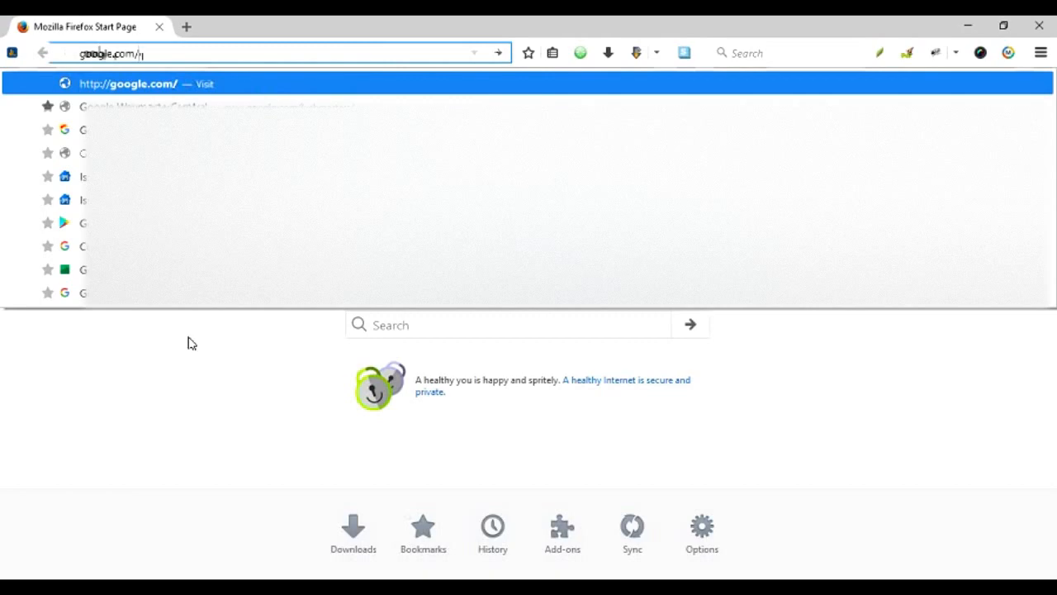
{"action": "type", "text": "ncr"}
{"action": "key", "text": "Return"}
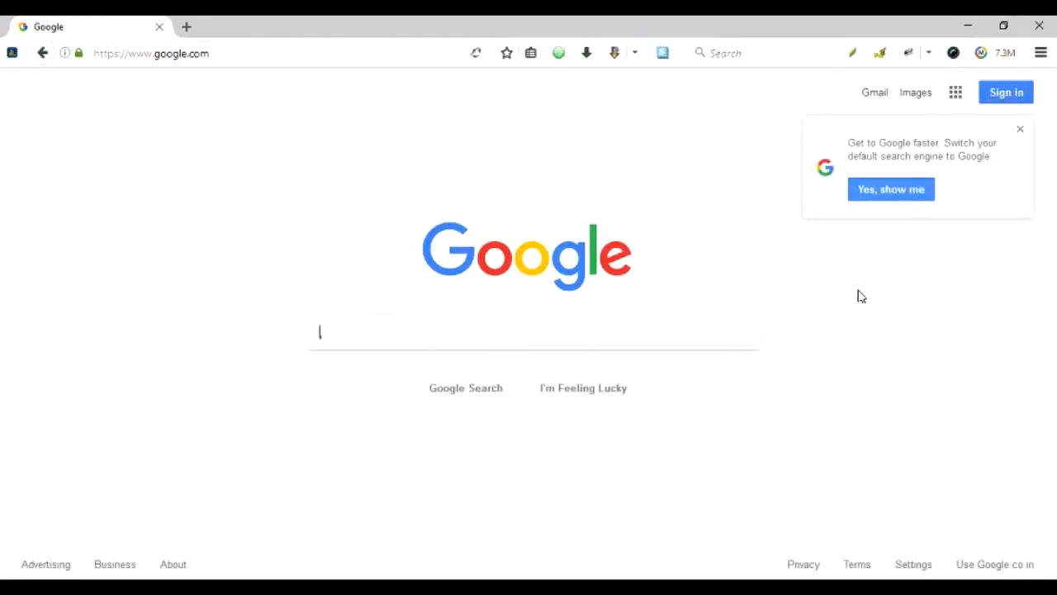
{"action": "left_click", "coordinate": [1020, 130]}
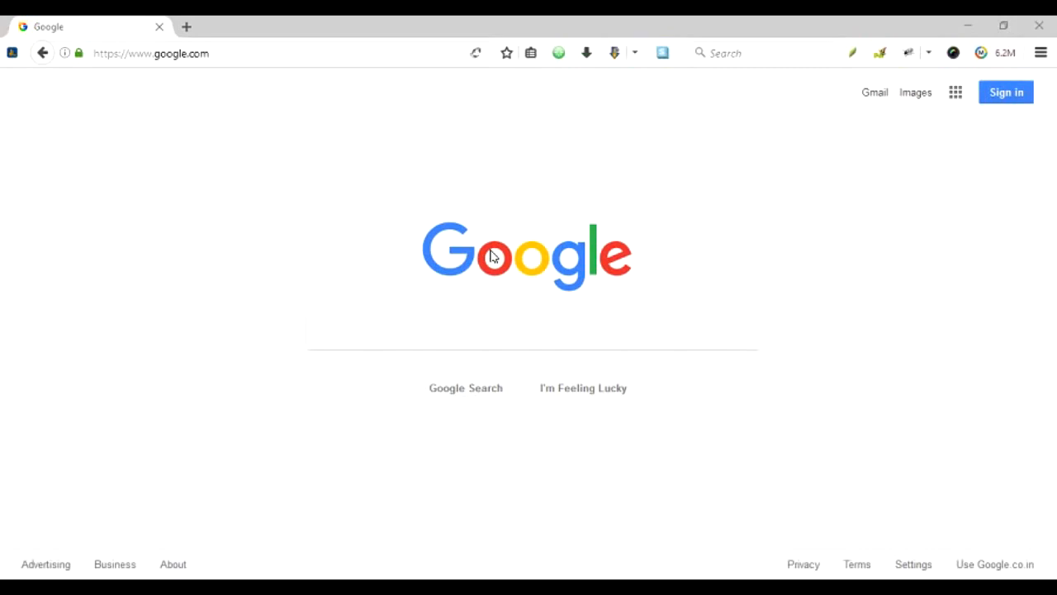
- Reveal the browser's menu bar and open the Firefox options
{"action": "left_click", "coordinate": [244, 156]}
{"action": "key", "text": "alt"}
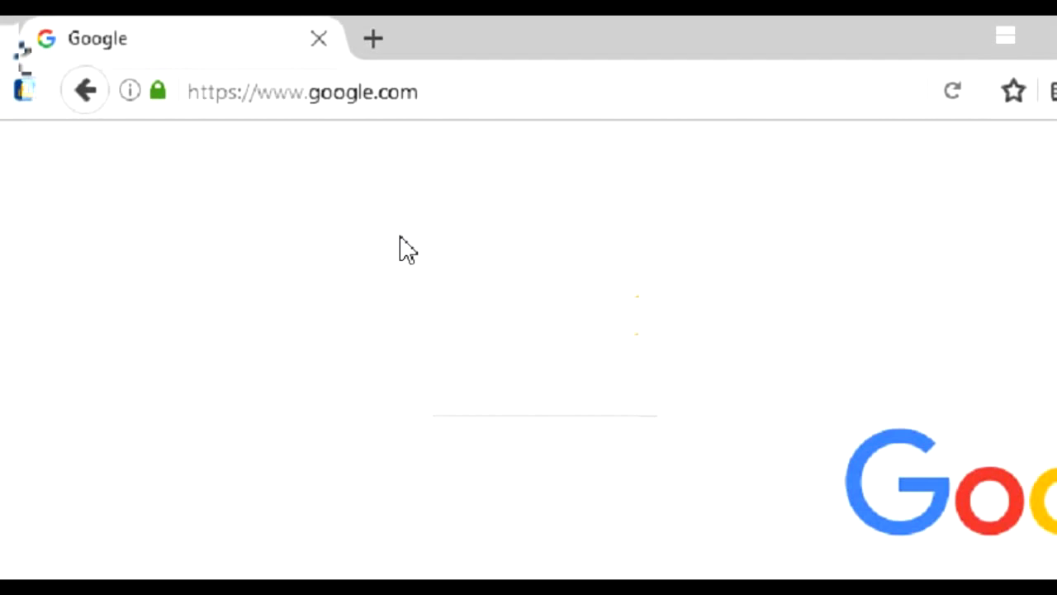
{"action": "key", "text": "alt"}
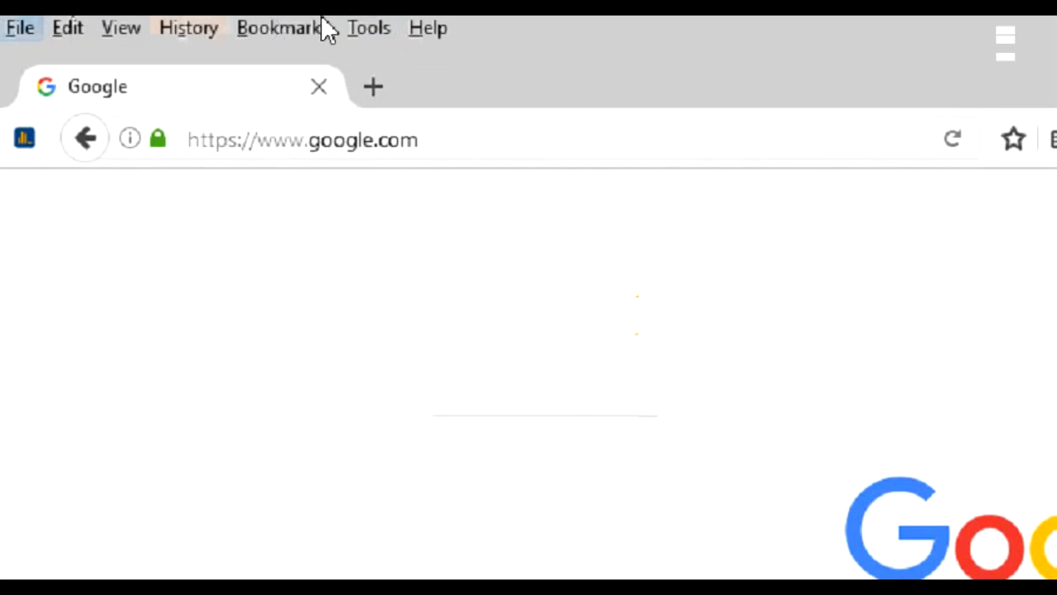
{"action": "left_click", "coordinate": [385, 26]}
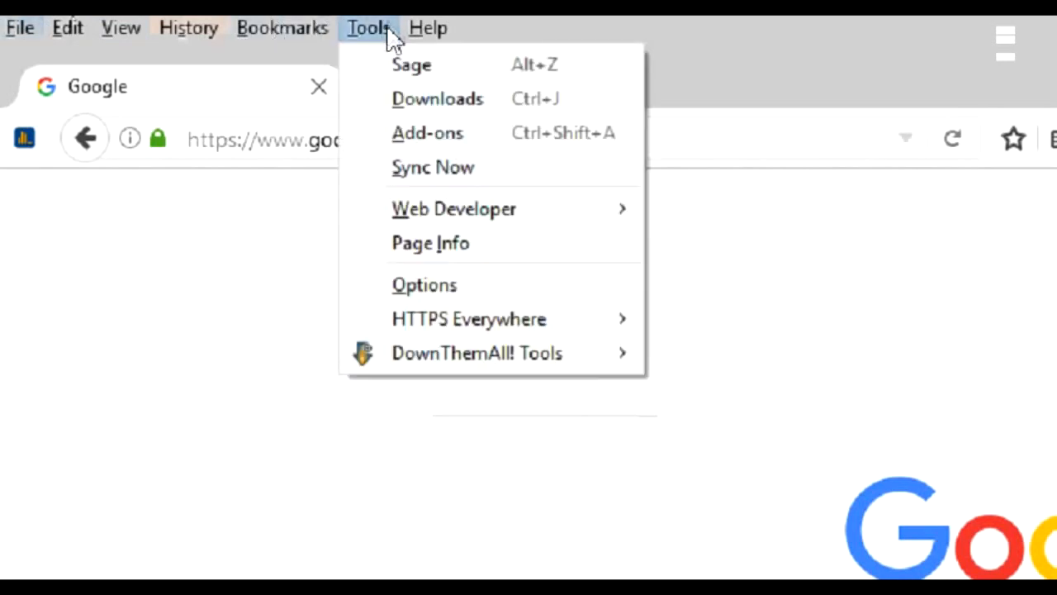
{"action": "left_click", "coordinate": [444, 287]}
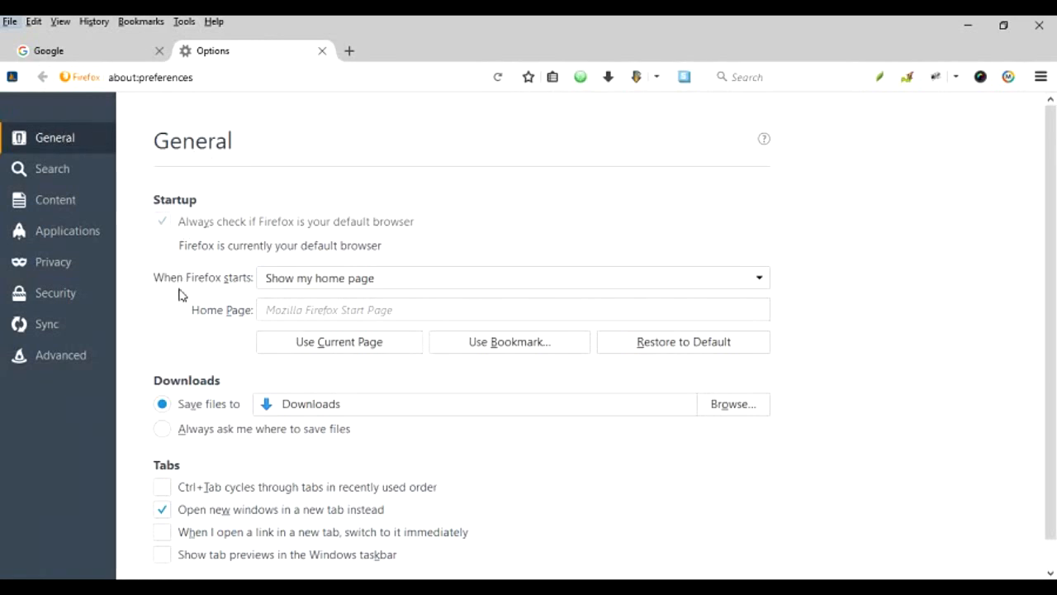
- Set Firefox to show the home page at startup and use the open Google page as the home page
{"action": "left_click", "coordinate": [291, 282]}
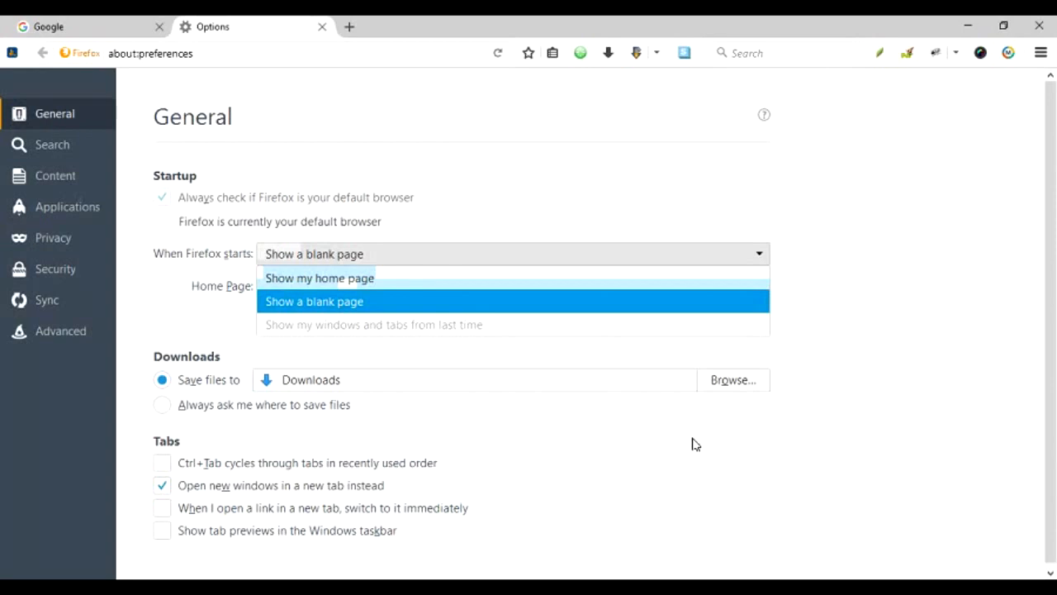
{"action": "left_click", "coordinate": [331, 280]}
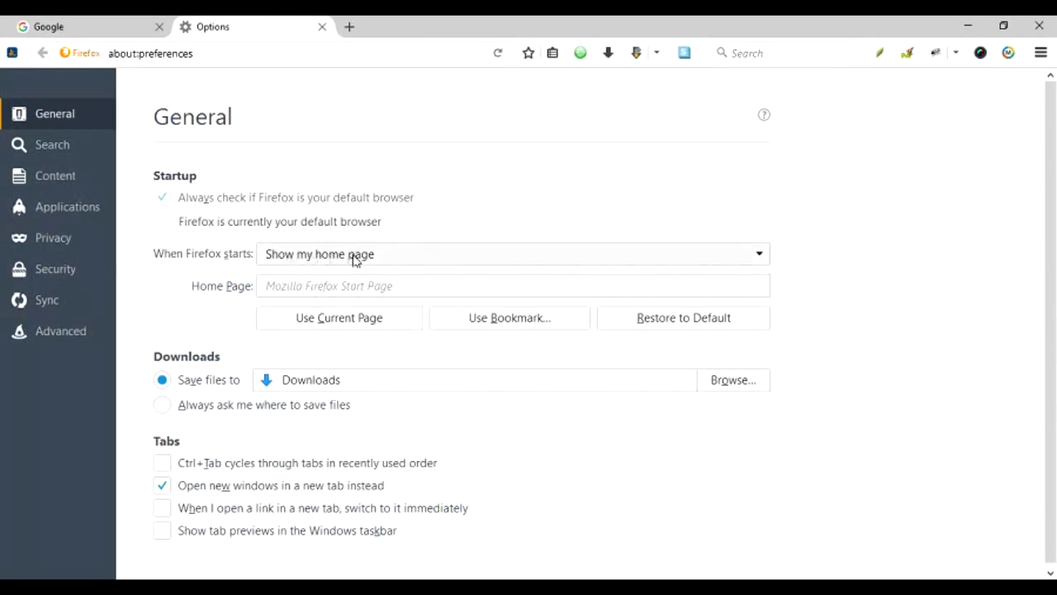
{"action": "left_click", "coordinate": [230, 285]}
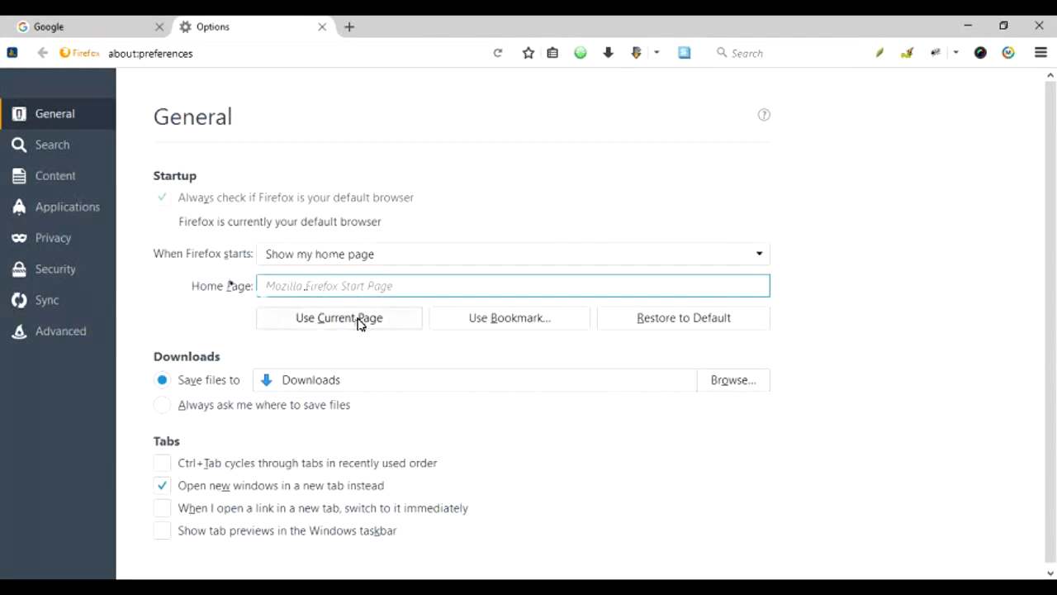
{"action": "left_click", "coordinate": [95, 18]}
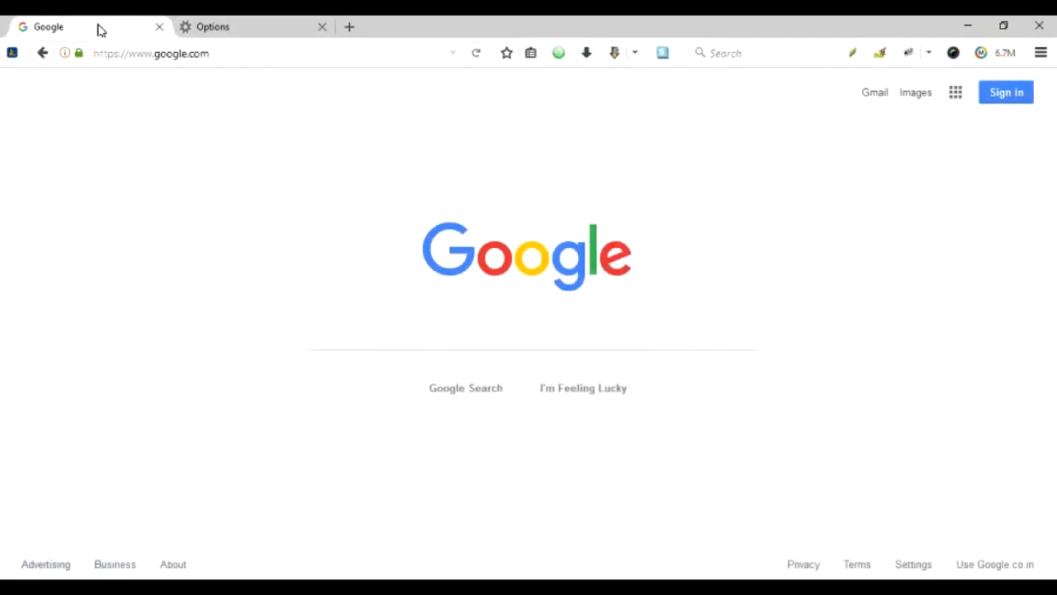
{"action": "left_click", "coordinate": [266, 29]}
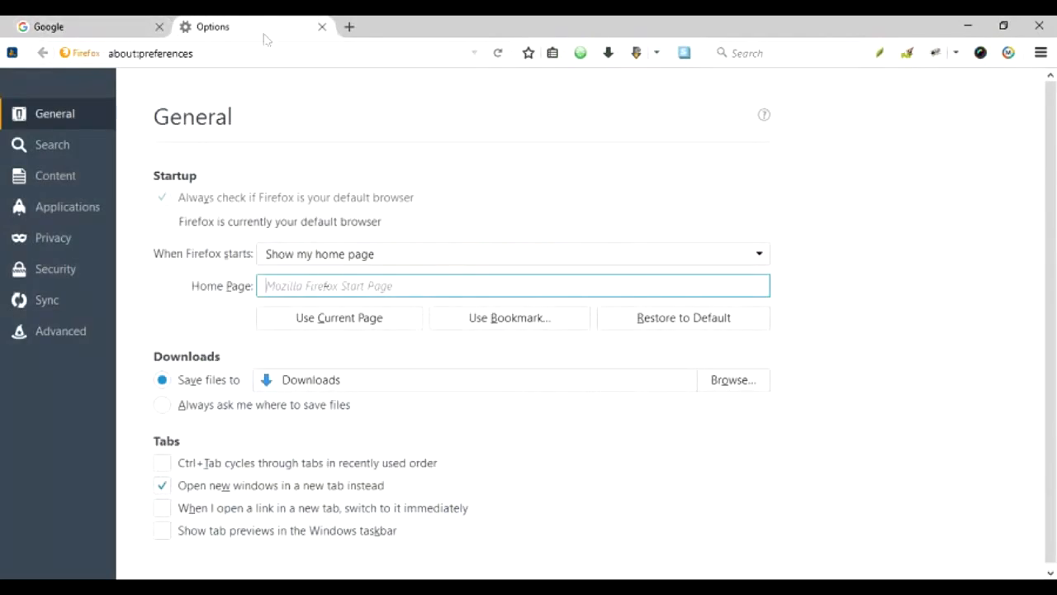
{"action": "left_click", "coordinate": [324, 320]}
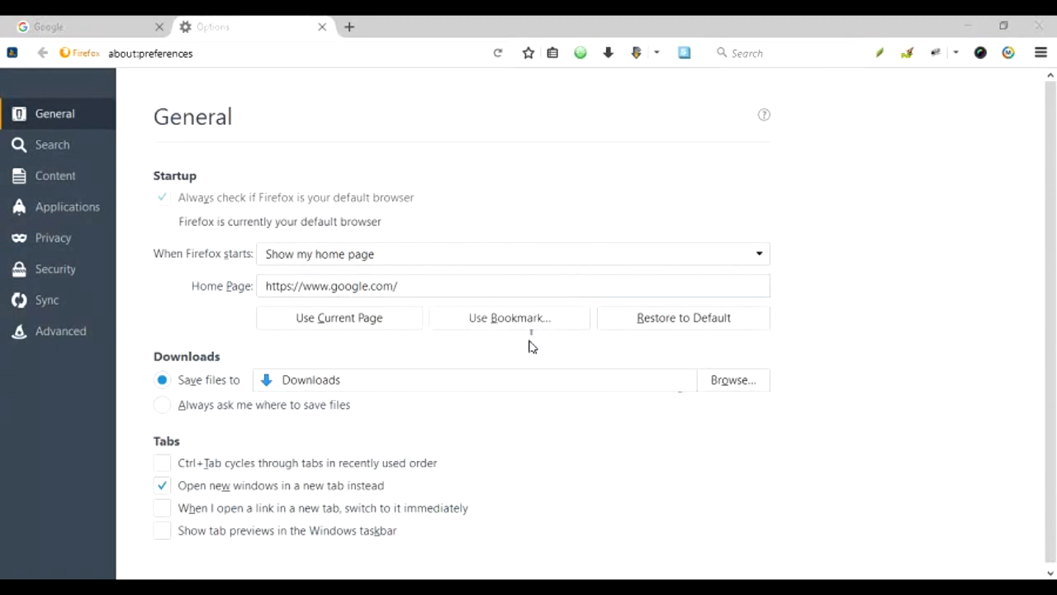
- Choose the Facebook bookmark as the home page, and restore the home page to its default
{"action": "left_click", "coordinate": [507, 328]}
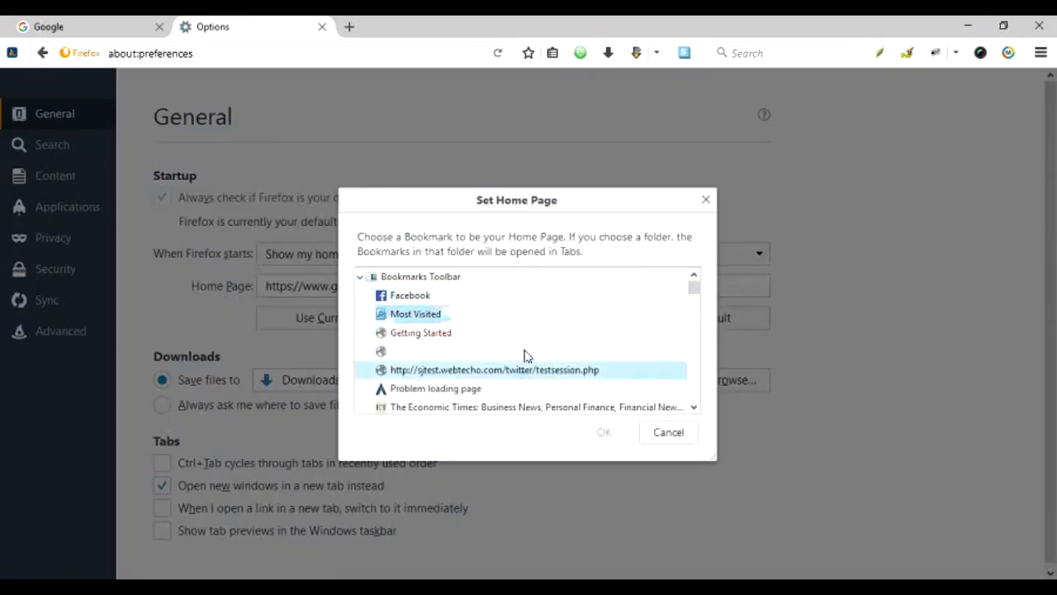
{"action": "left_click", "coordinate": [433, 299]}
{"action": "double_click", "coordinate": [433, 300]}
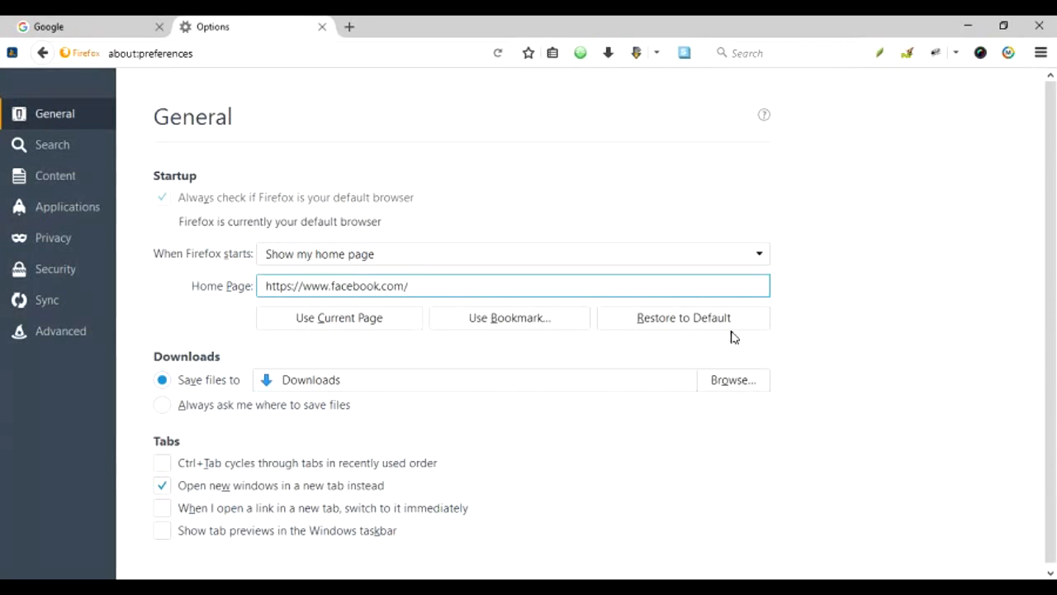
{"action": "left_click", "coordinate": [682, 329]}
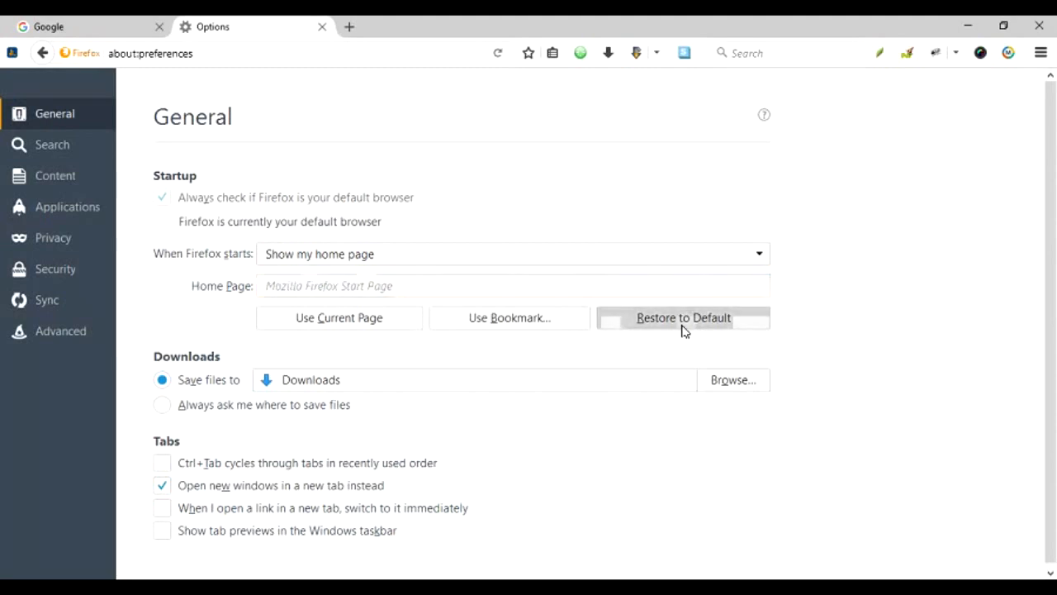
{"action": "left_click", "coordinate": [391, 288]}
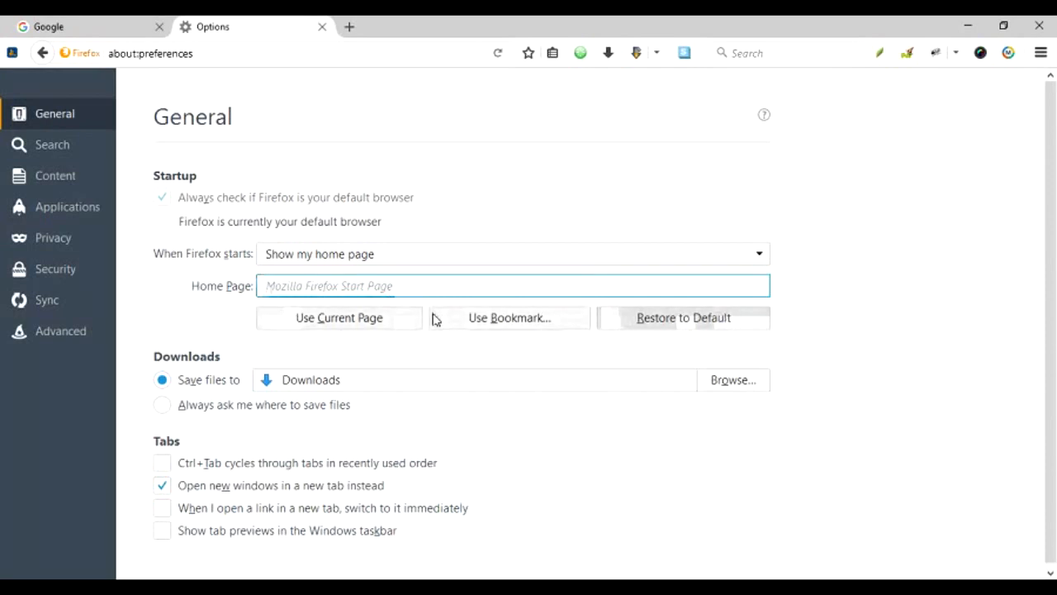
- Set the startup behaviour to Show a blank page
{"action": "left_click", "coordinate": [414, 262]}
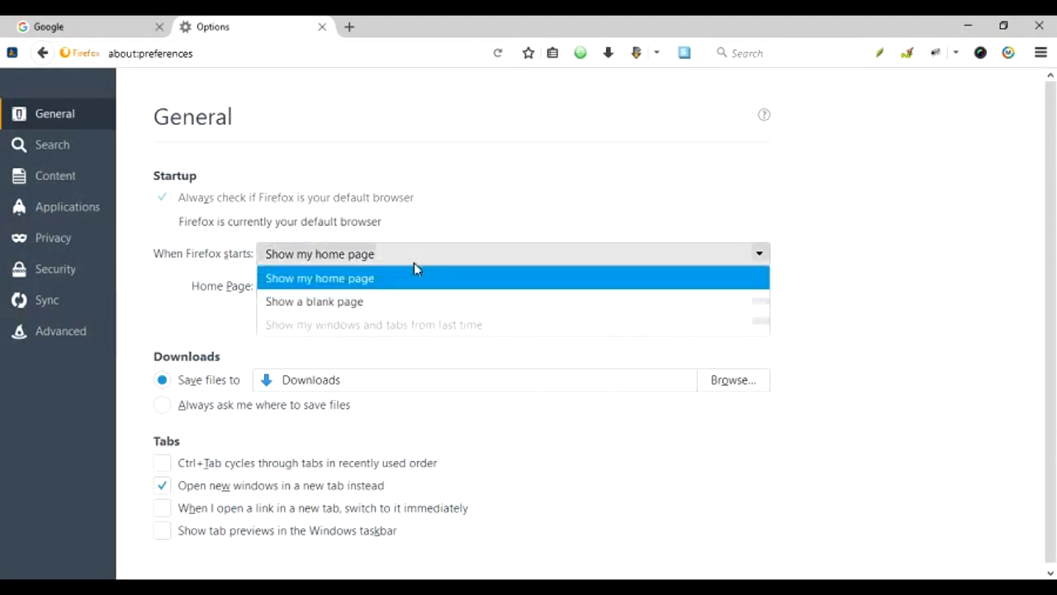
{"action": "left_click", "coordinate": [395, 303]}
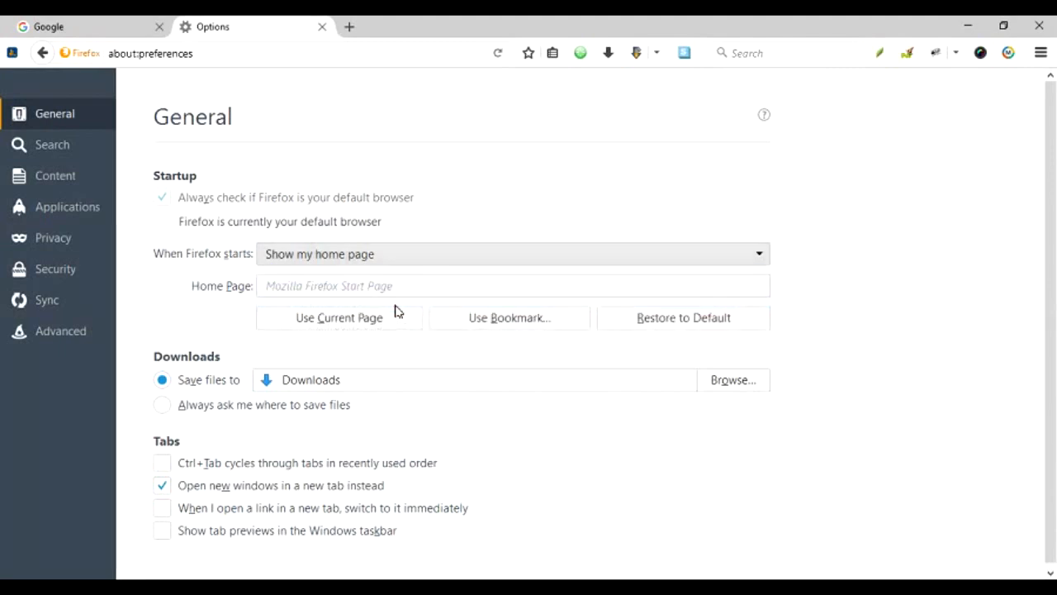
{"action": "left_click", "coordinate": [413, 289]}
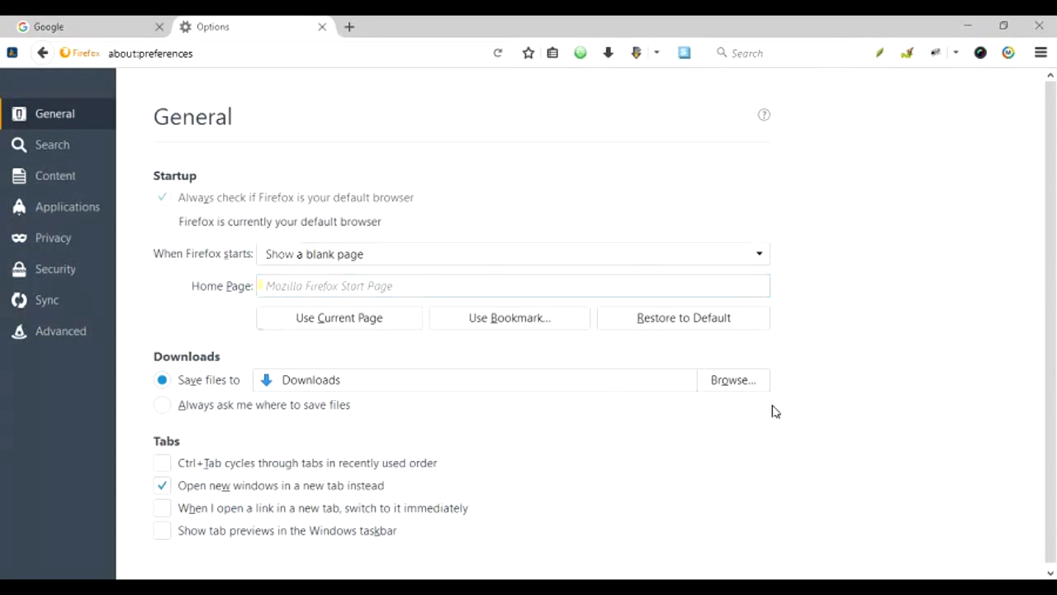
{"action": "left_click", "coordinate": [565, 254]}
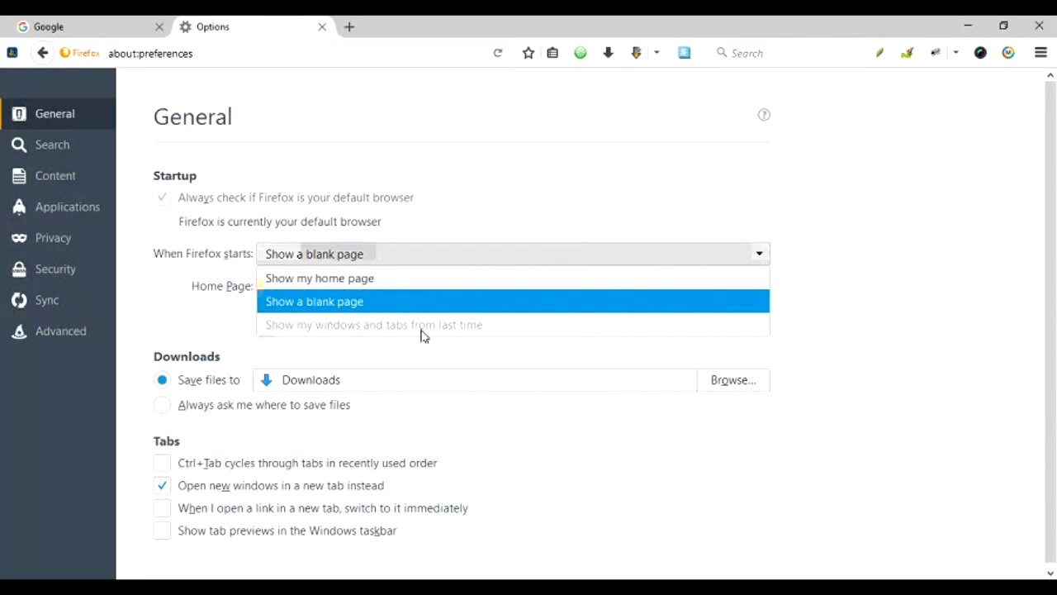
{"action": "key", "text": "Up"}
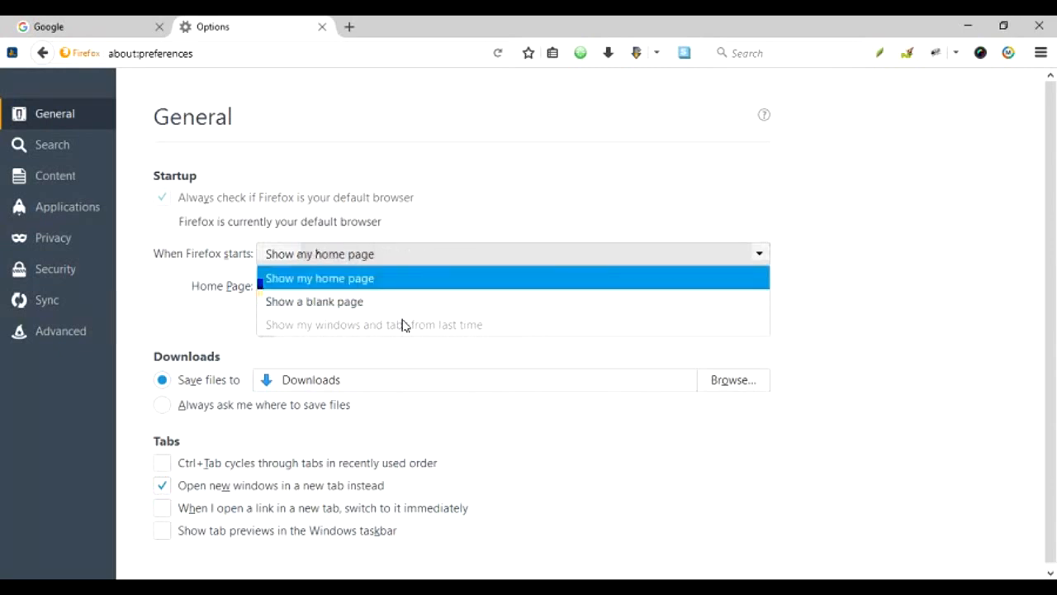
{"action": "key", "text": "Down"}
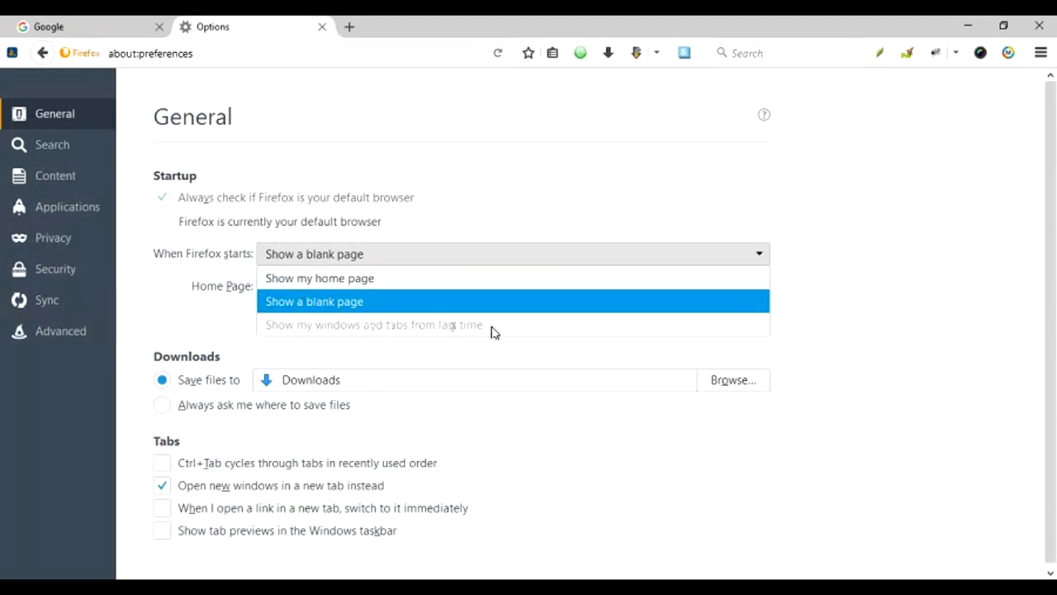
{"action": "left_click", "coordinate": [127, 332]}
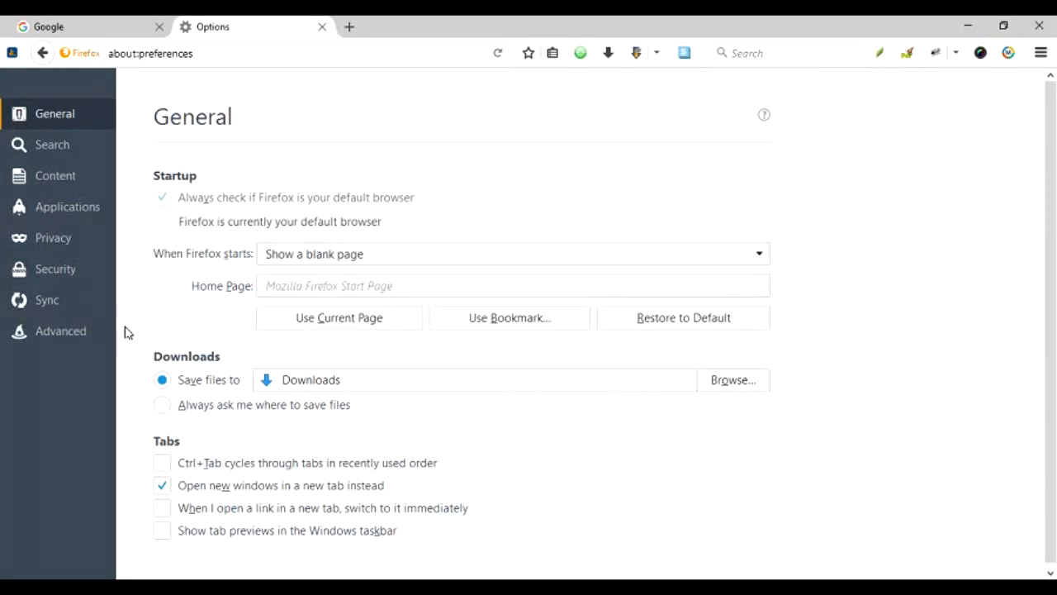
- View the Security settings and open the Privacy settings
{"action": "left_click", "coordinate": [75, 274]}
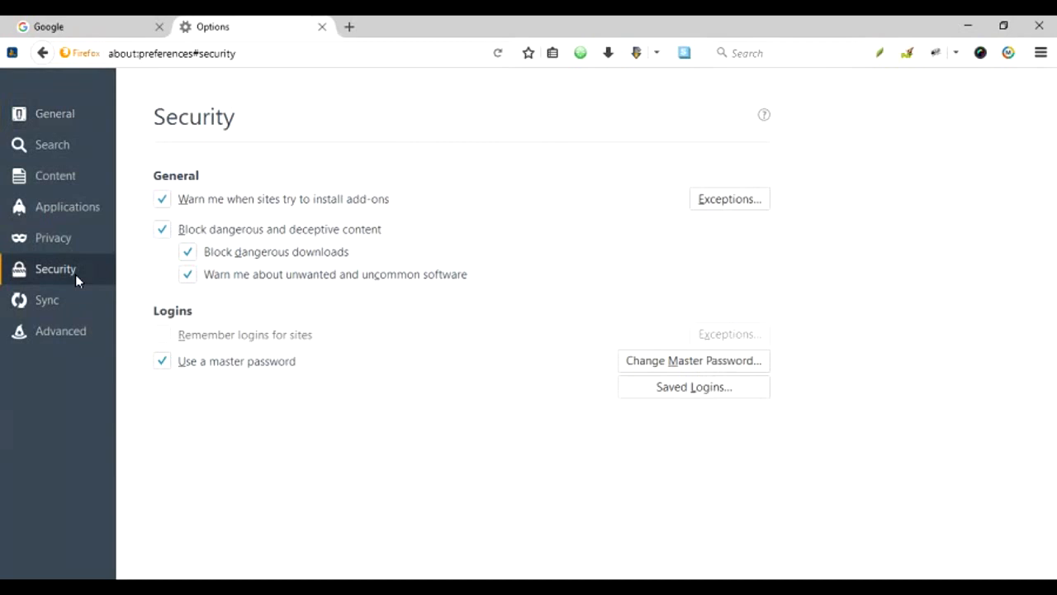
{"action": "left_click", "coordinate": [70, 241]}
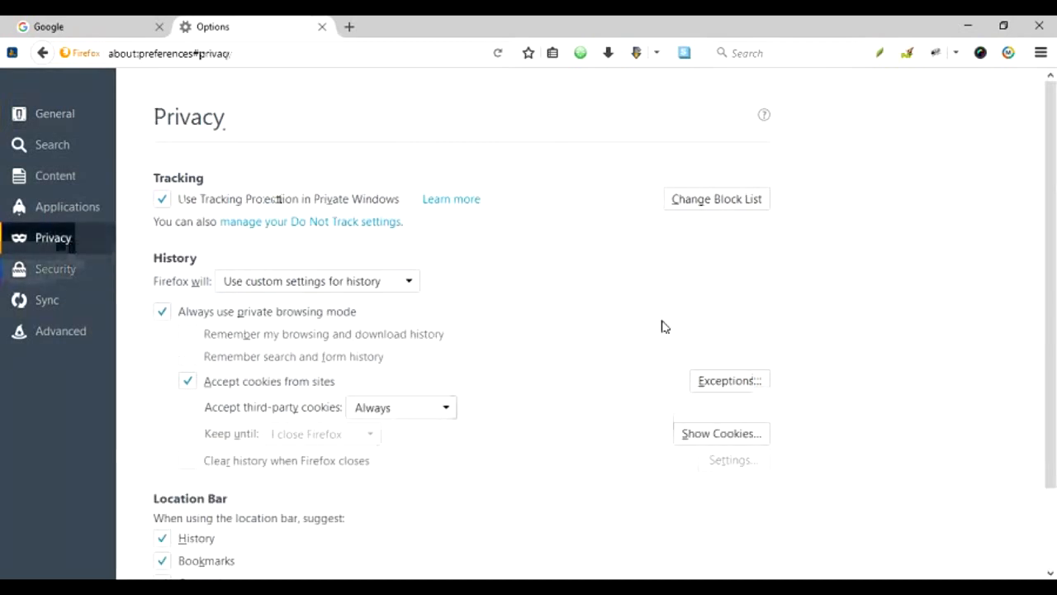
{"action": "key", "text": "Down"}
{"action": "left_click", "coordinate": [71, 237]}
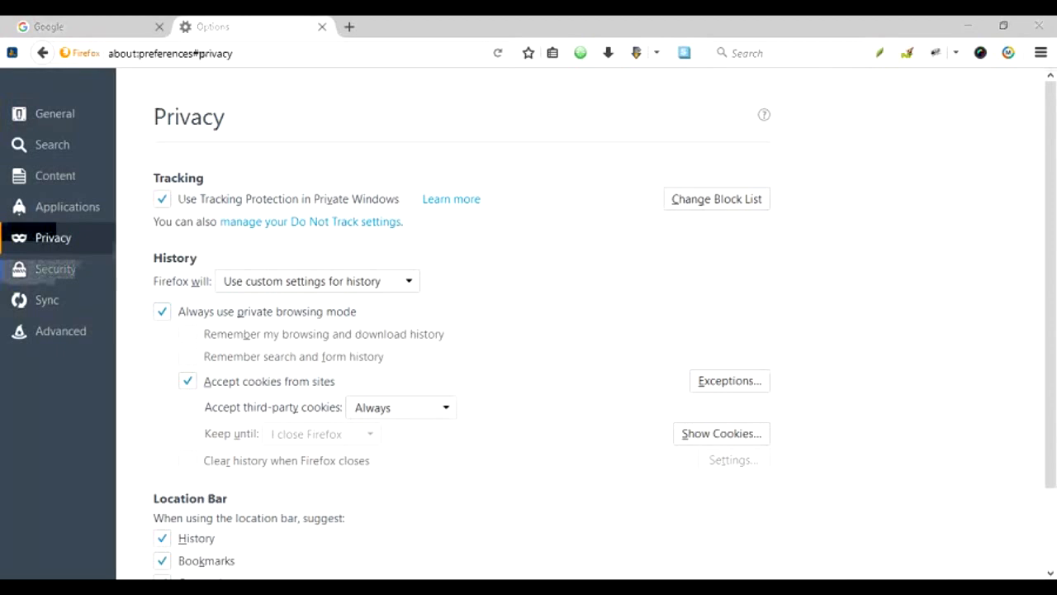
- Try to change the history handling to Remember history, and revert the change at the restart prompt
{"action": "left_click", "coordinate": [341, 286]}
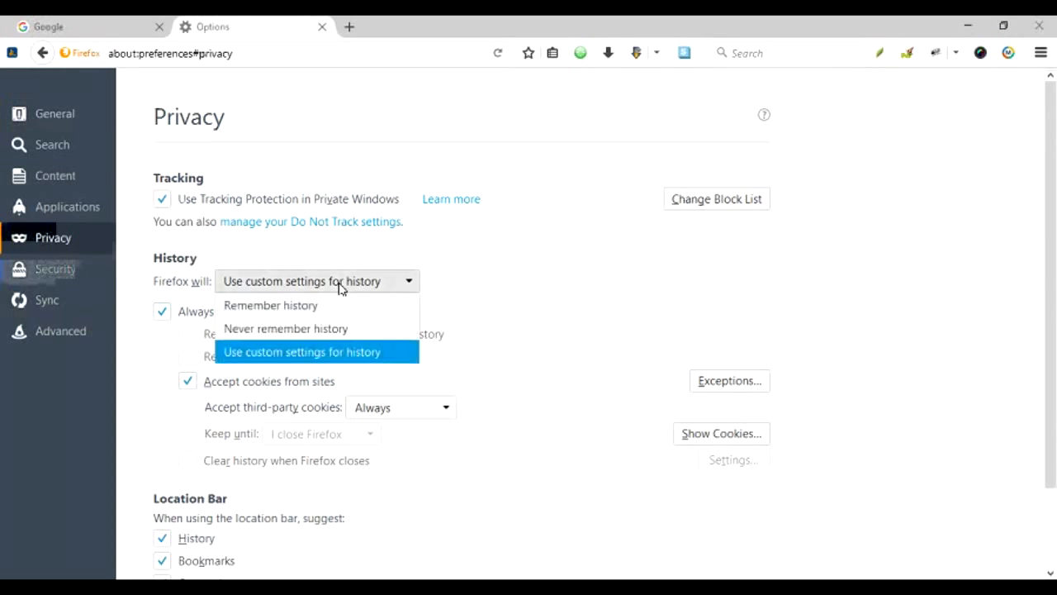
{"action": "left_click", "coordinate": [336, 306]}
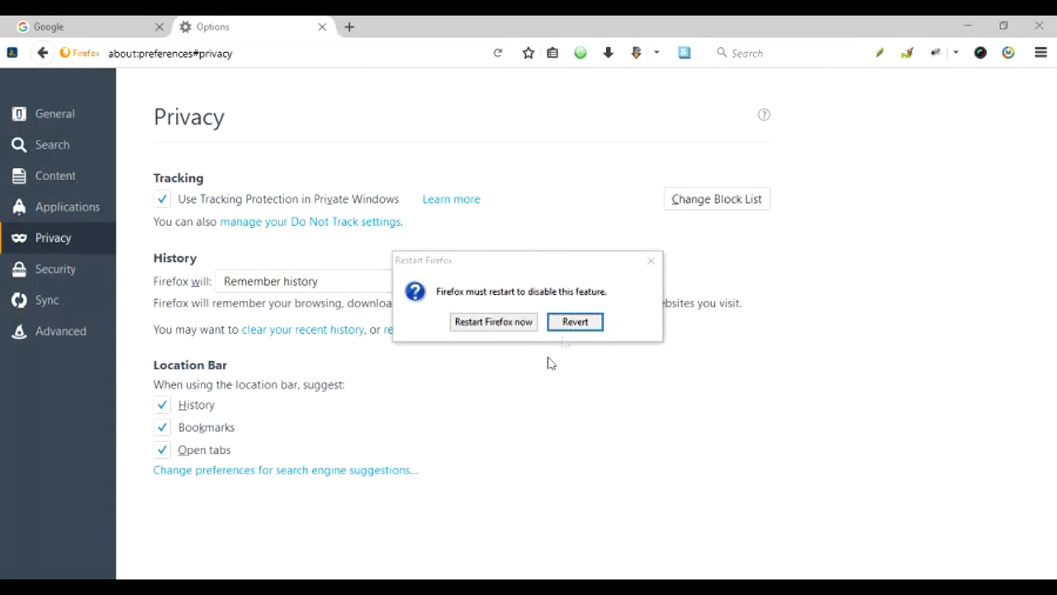
{"action": "left_click", "coordinate": [569, 330]}
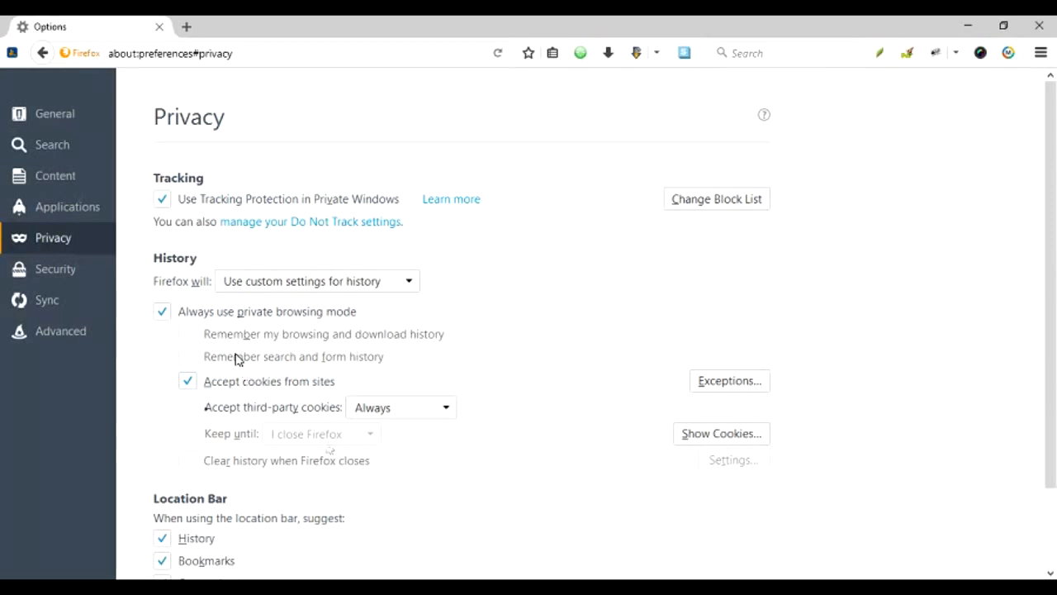
- Turn off Always use private browsing mode with a browser restart, and check the choices for how long cookies are kept
{"action": "left_click", "coordinate": [164, 314]}
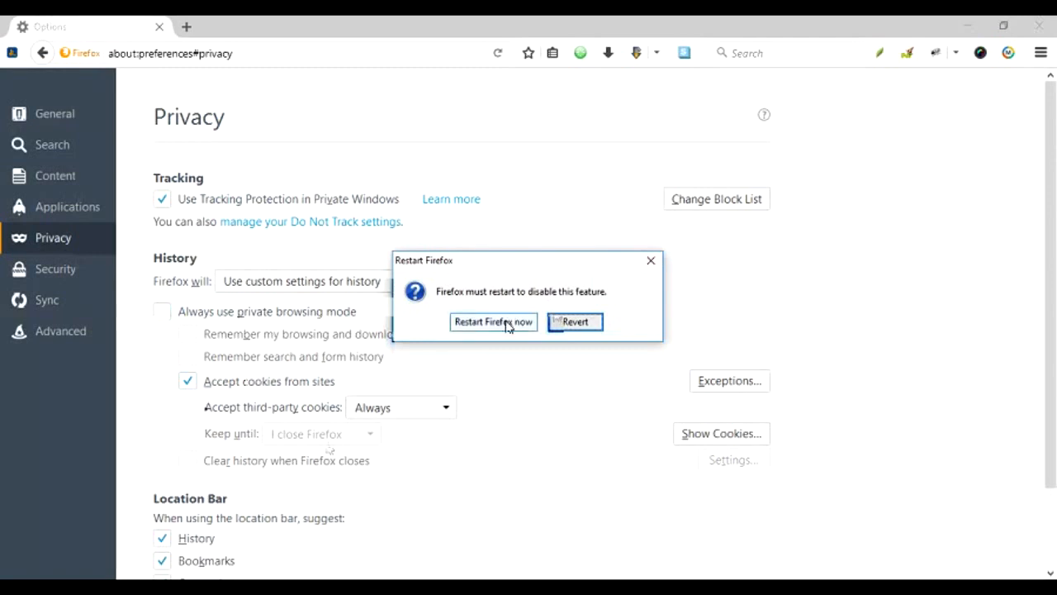
{"action": "left_click", "coordinate": [558, 321]}
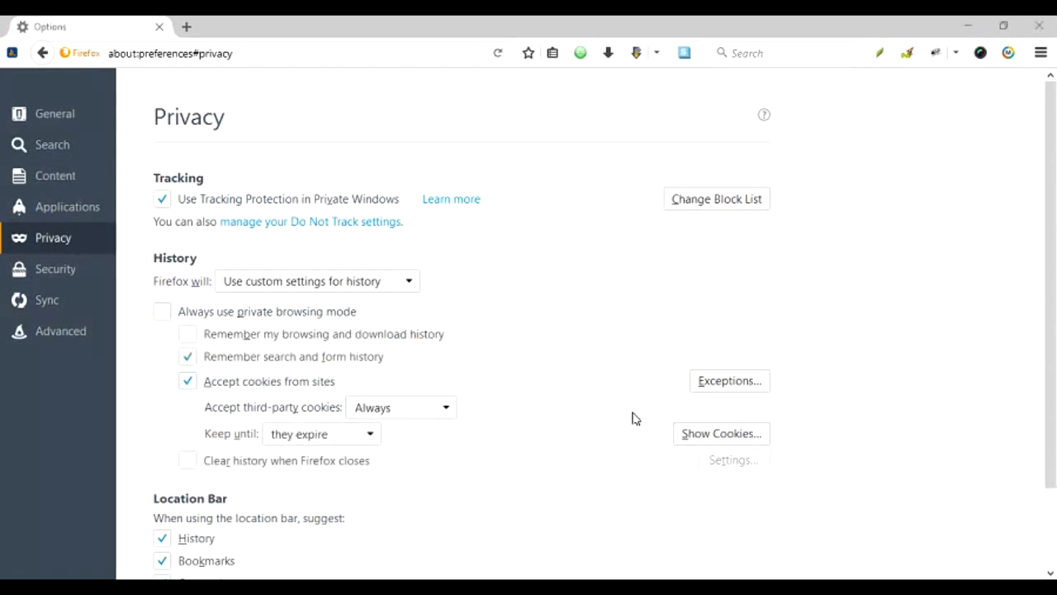
{"action": "left_click", "coordinate": [369, 436]}
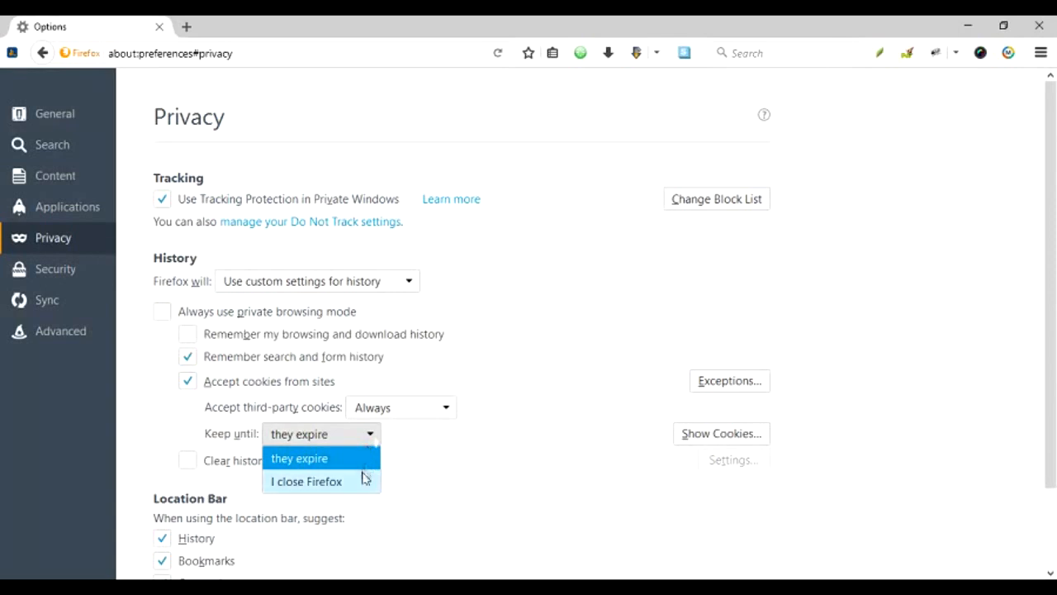
{"action": "left_click", "coordinate": [85, 107]}
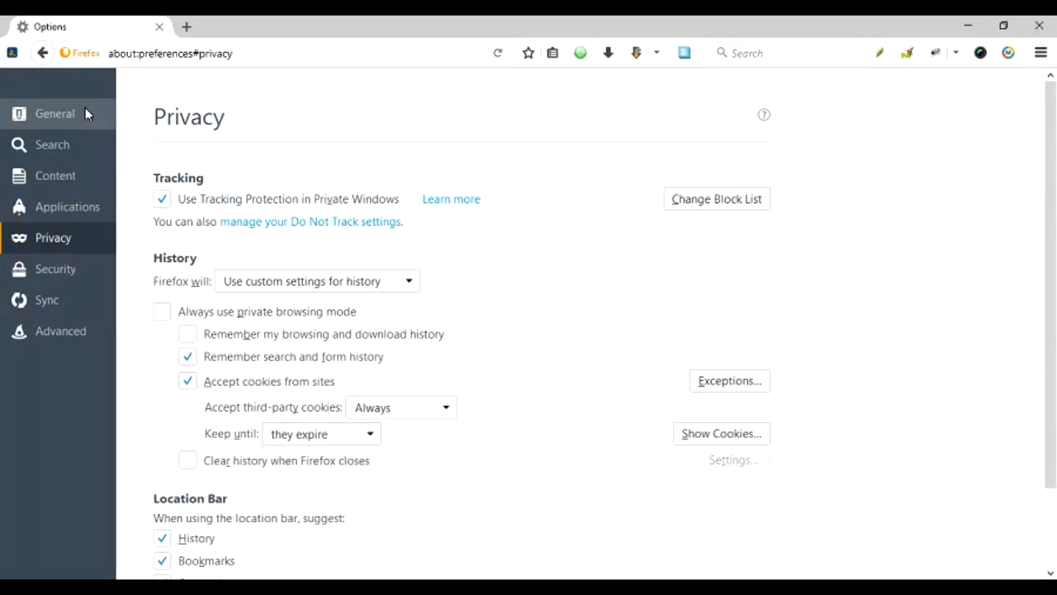
- Set the General startup behaviour to Show my windows and tabs from last time
{"action": "left_click", "coordinate": [49, 112]}
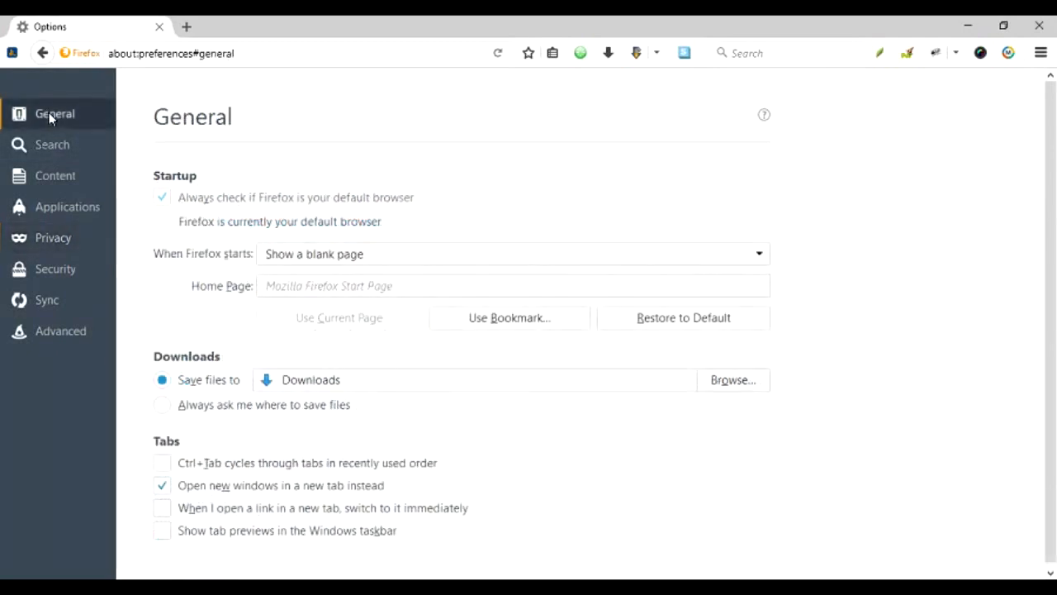
{"action": "left_click", "coordinate": [312, 255]}
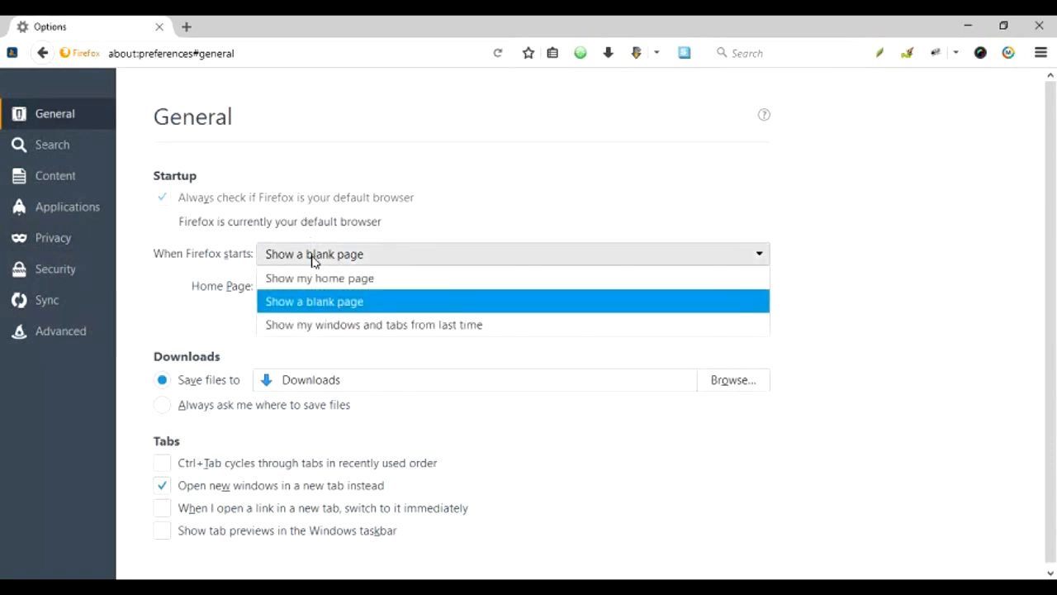
{"action": "left_click", "coordinate": [320, 327]}
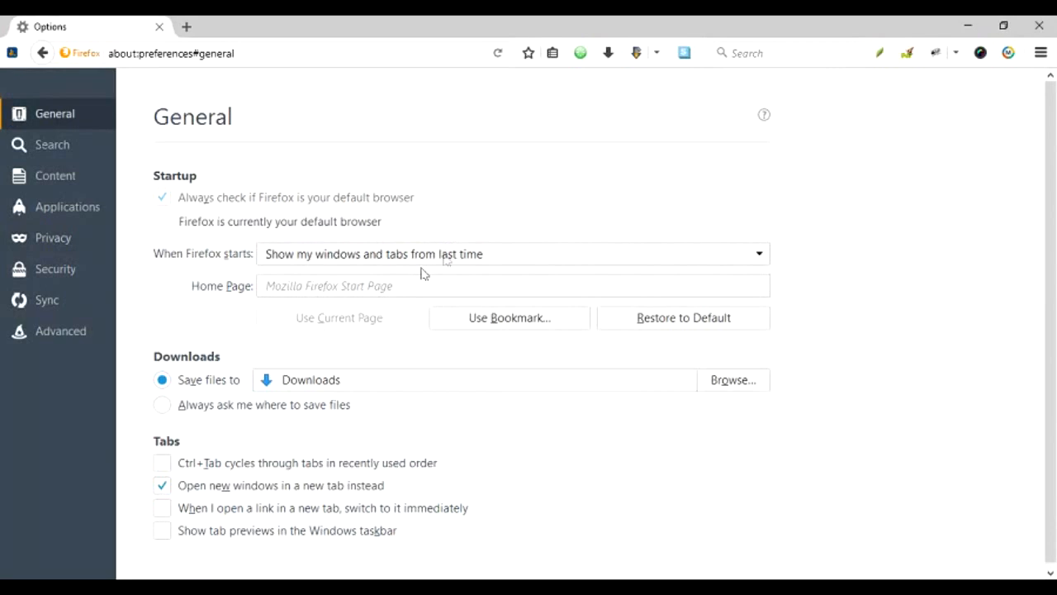
{"action": "left_click", "coordinate": [455, 259]}
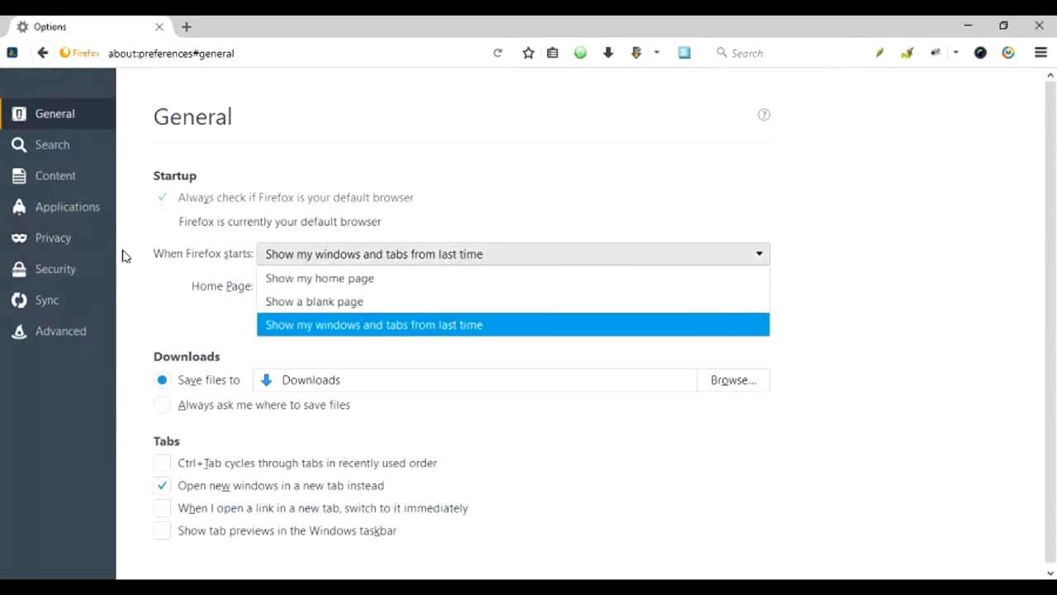
{"action": "left_click", "coordinate": [63, 246]}
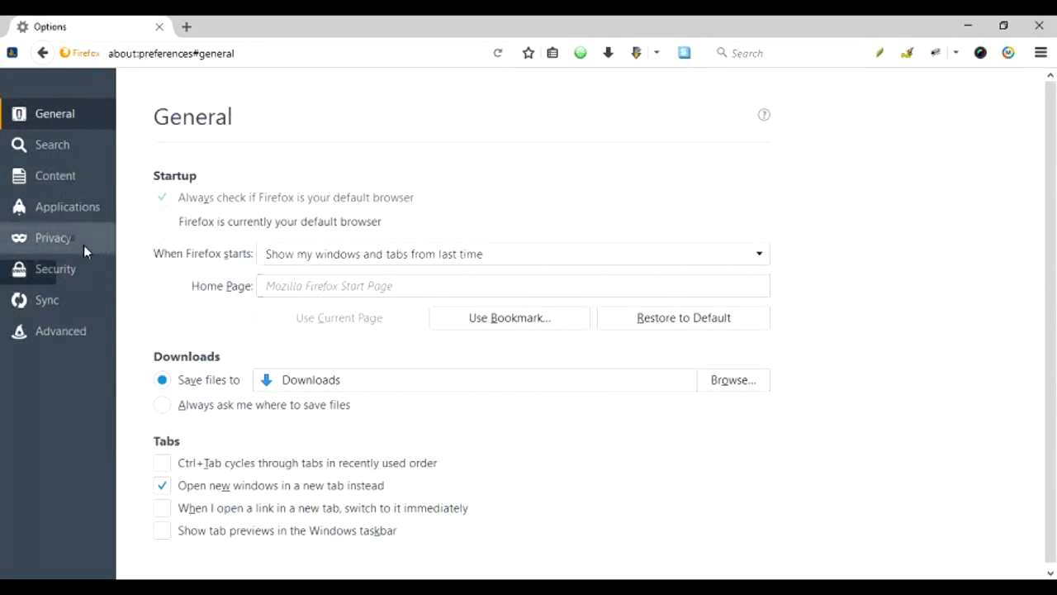
- Turn on Always use private browsing mode in the Privacy settings and restart the browser to apply it
{"action": "left_click", "coordinate": [83, 244]}
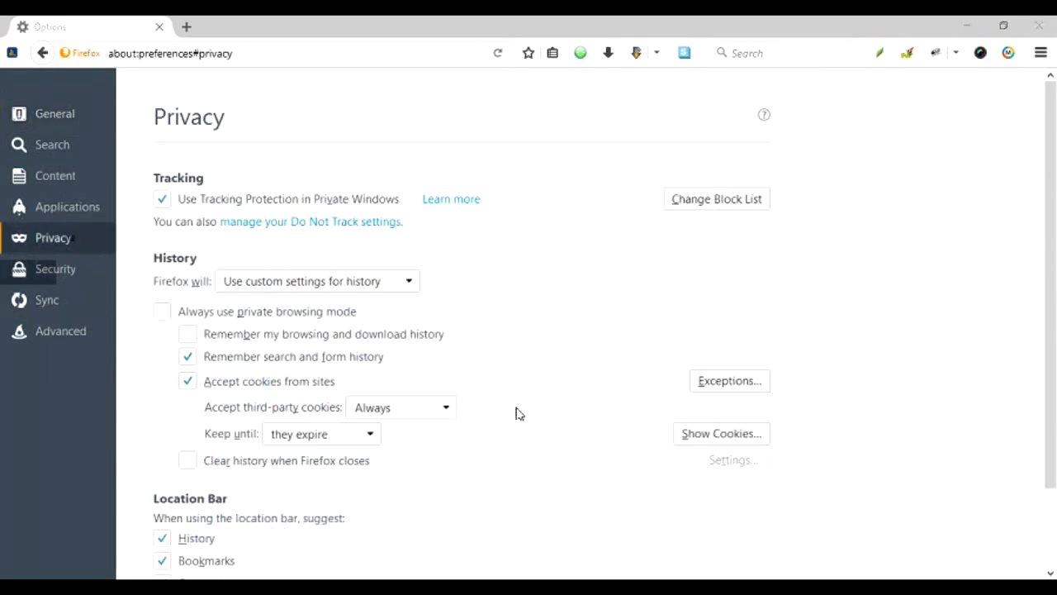
{"action": "left_click", "coordinate": [163, 315]}
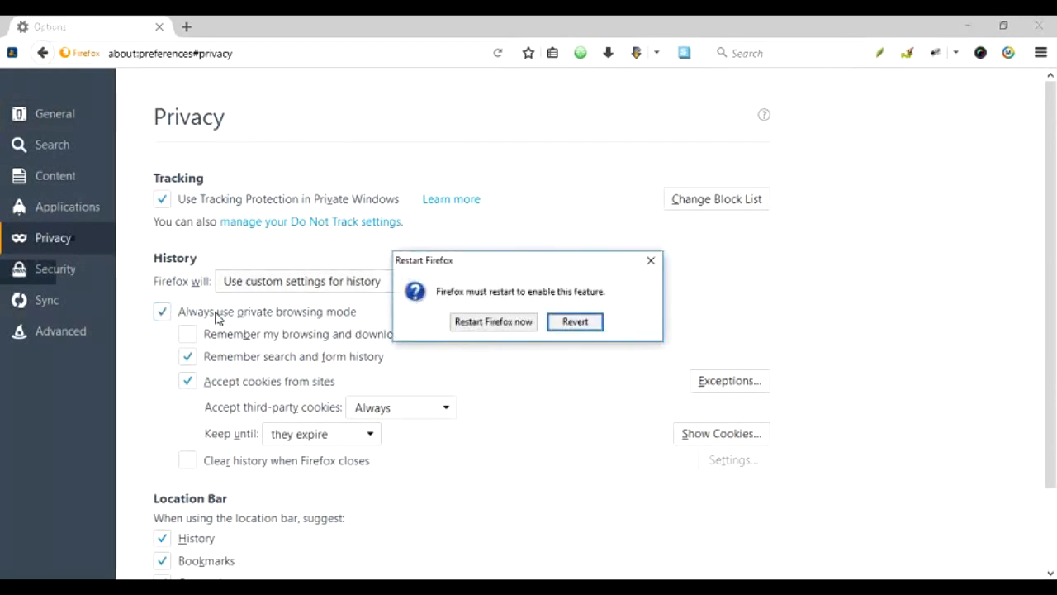
{"action": "left_click", "coordinate": [493, 322]}
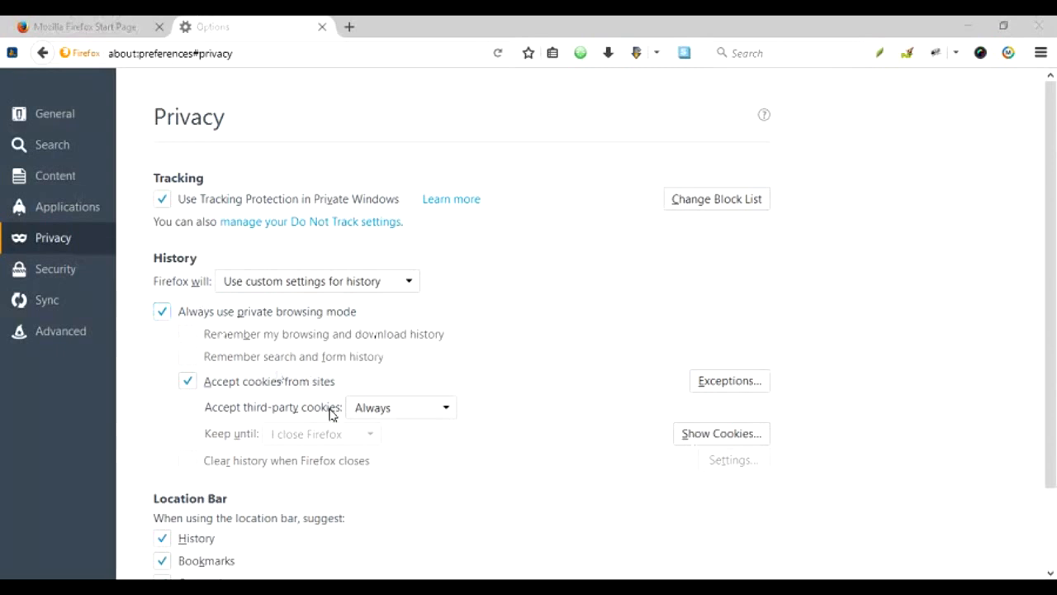
{"action": "left_click", "coordinate": [312, 438]}
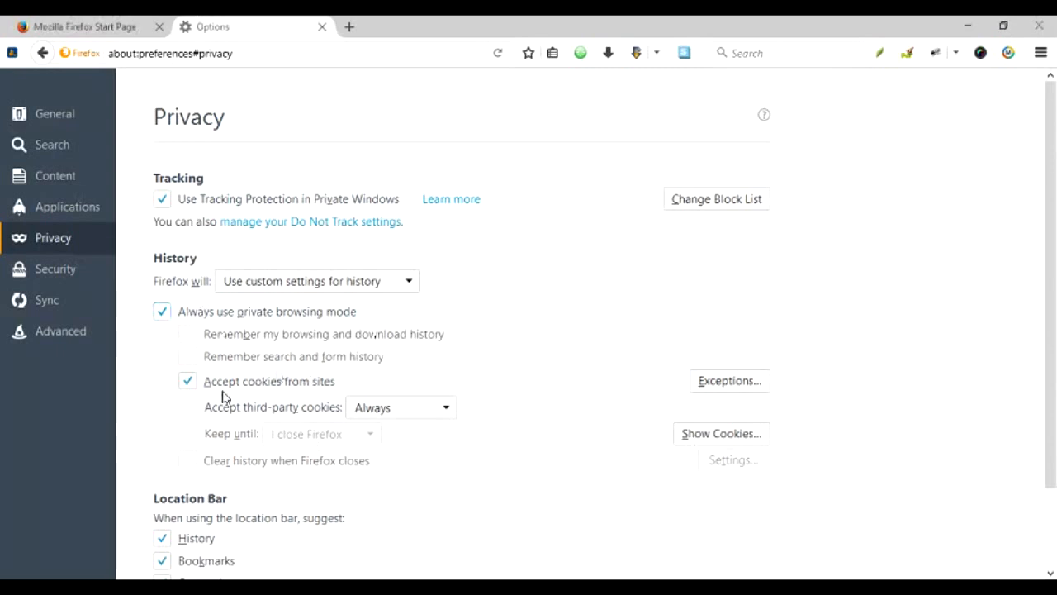
- Examine which startup behaviour choices the General settings offer while private browsing mode is always on
{"action": "left_click", "coordinate": [58, 114]}
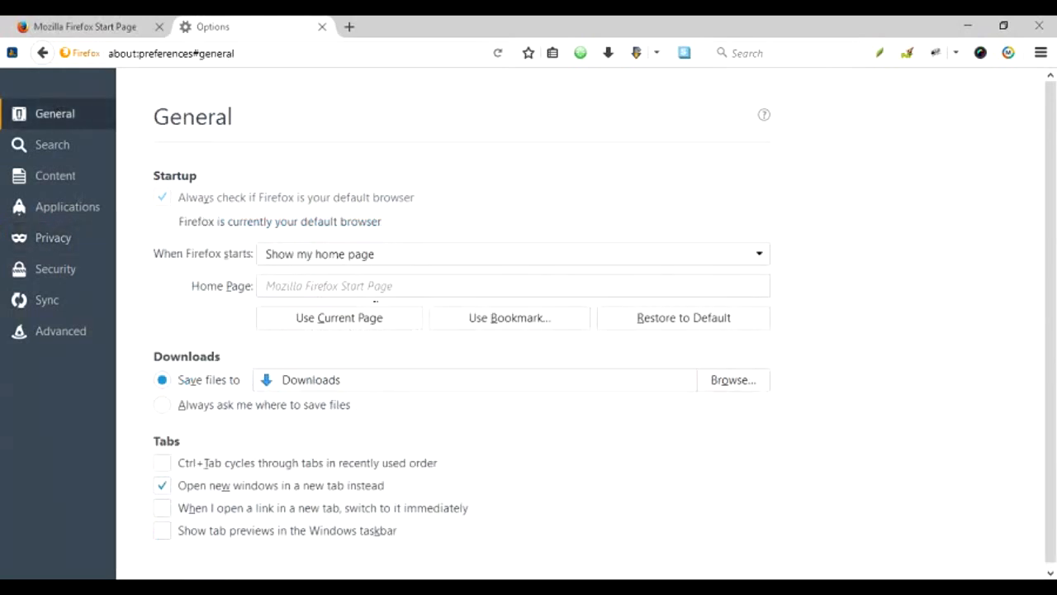
{"action": "left_click", "coordinate": [433, 256]}
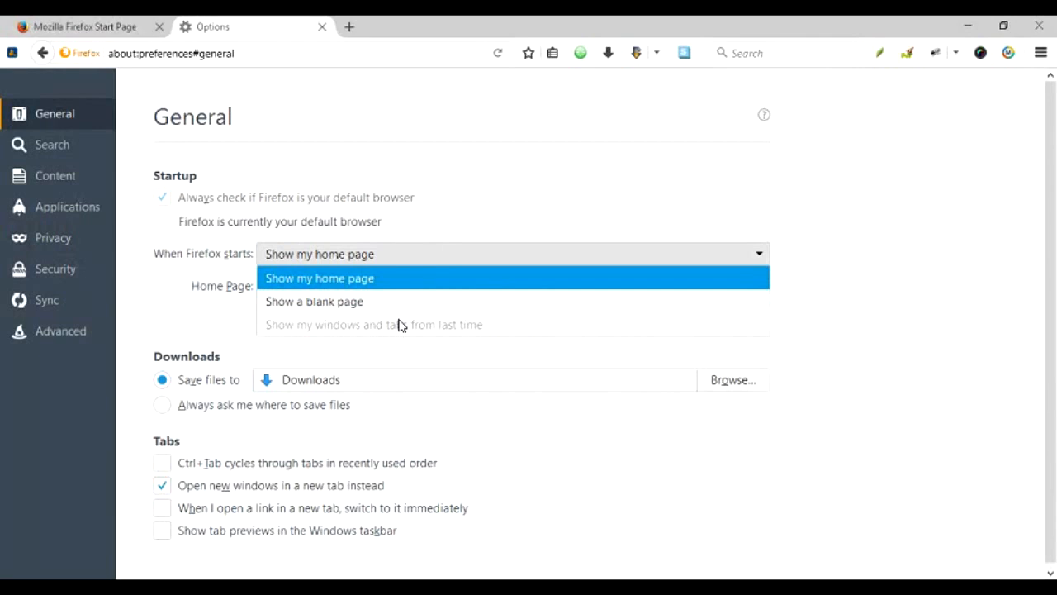
{"action": "left_click", "coordinate": [187, 333]}
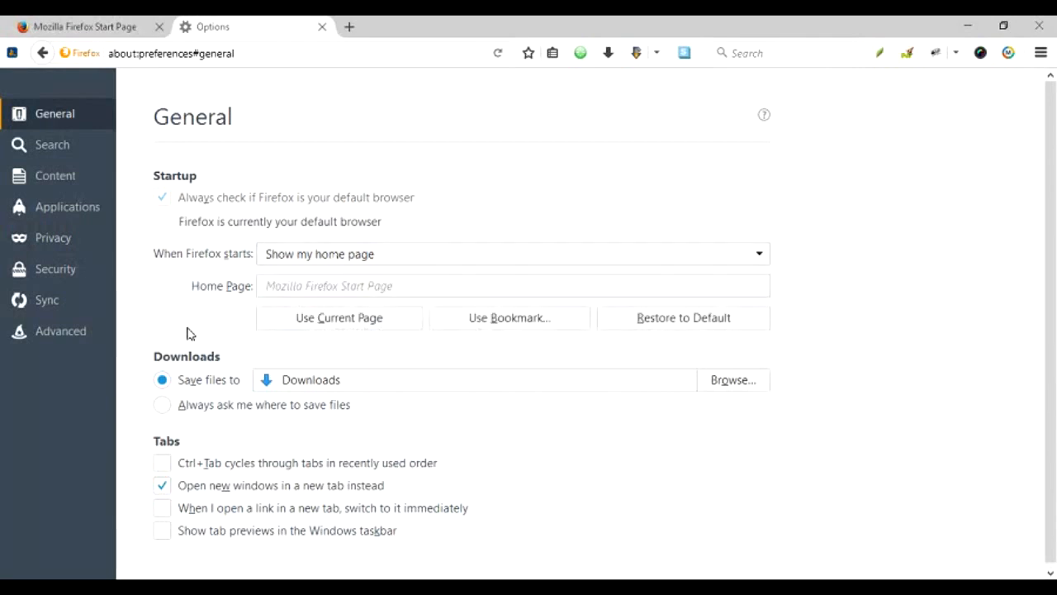